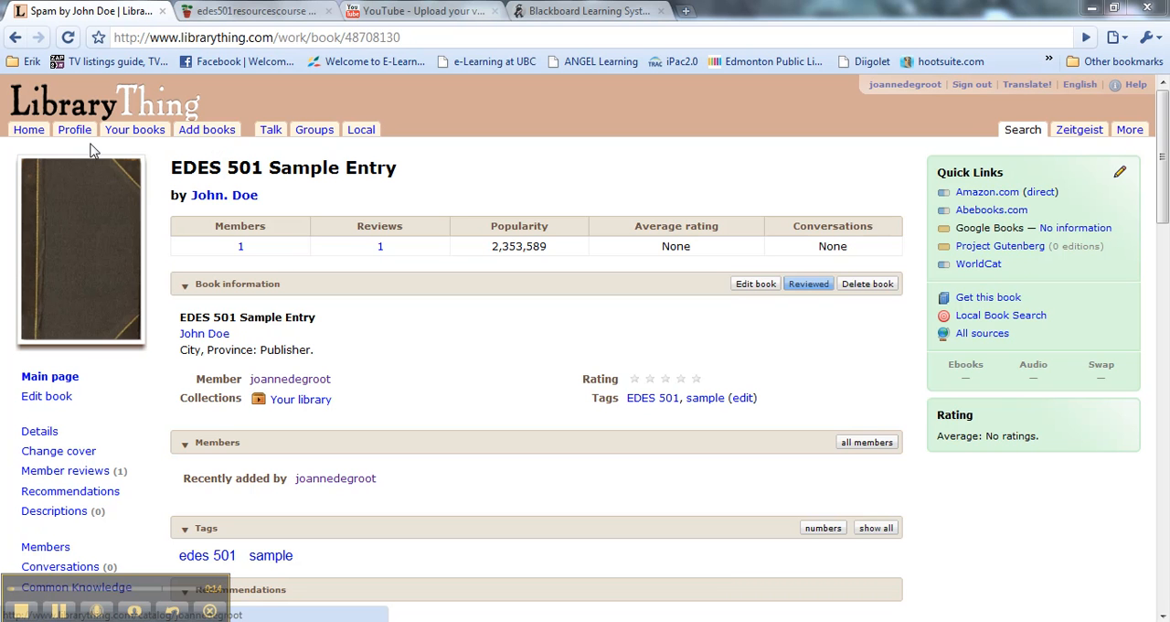
- Search Amazon.com for "graveyard book" and add The Graveyard Book by Neil Gaiman (2008) to the library
{"action": "left_click", "coordinate": [192, 137]}
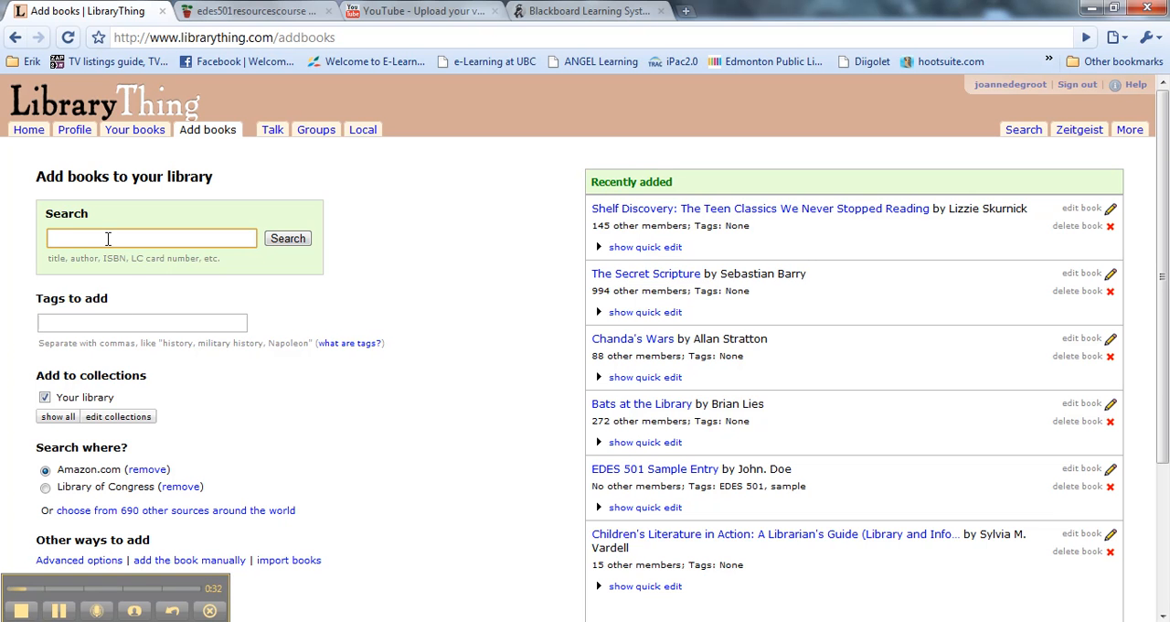
{"action": "type", "text": "aveyard book"}
{"action": "left_click", "coordinate": [285, 238]}
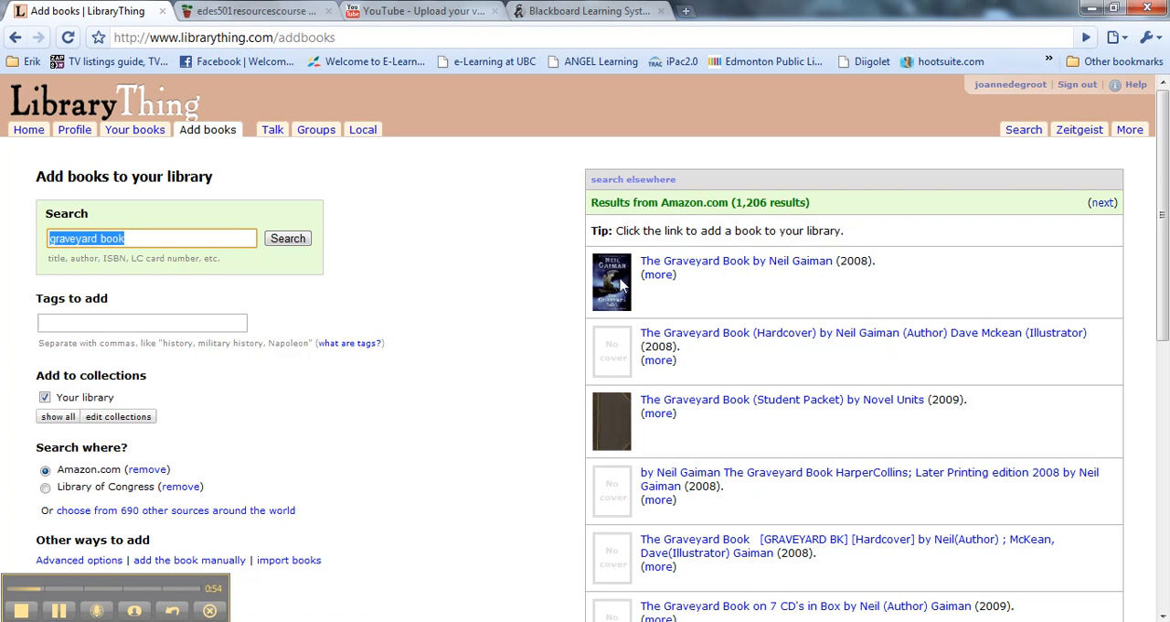
{"action": "left_click", "coordinate": [665, 265]}
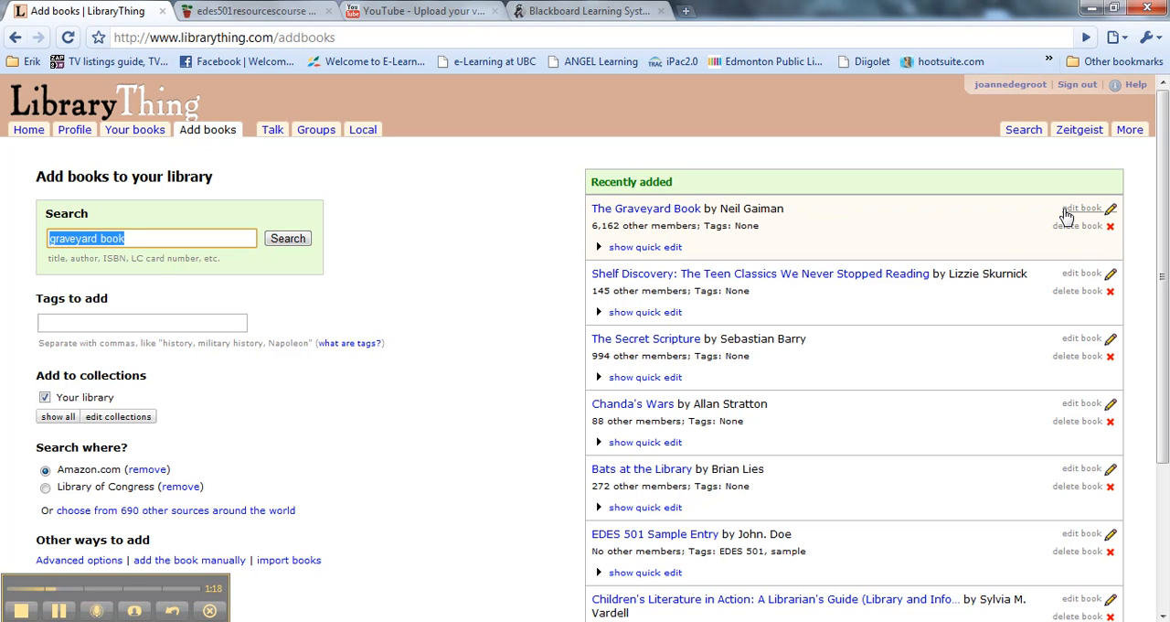
- Open the newly added The Graveyard Book for editing and look through its book detail fields
{"action": "left_click", "coordinate": [1068, 215]}
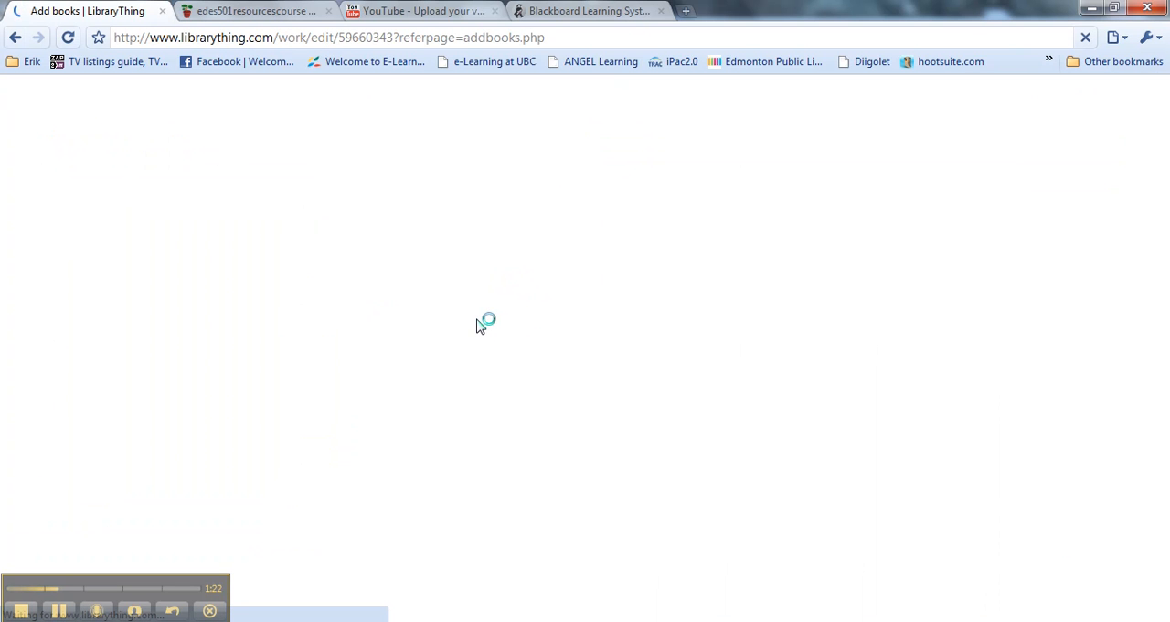
{"action": "scroll", "coordinate": [283, 251], "scroll_direction": "down", "scroll_amount": 3}
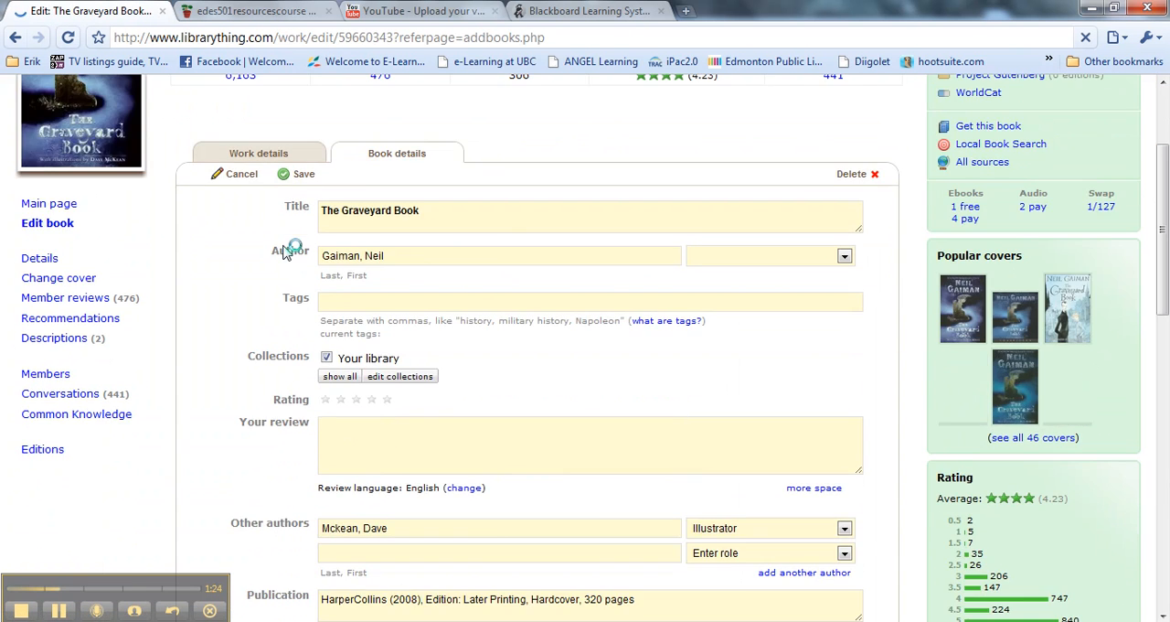
{"action": "scroll", "coordinate": [283, 252], "scroll_direction": "down", "scroll_amount": 4}
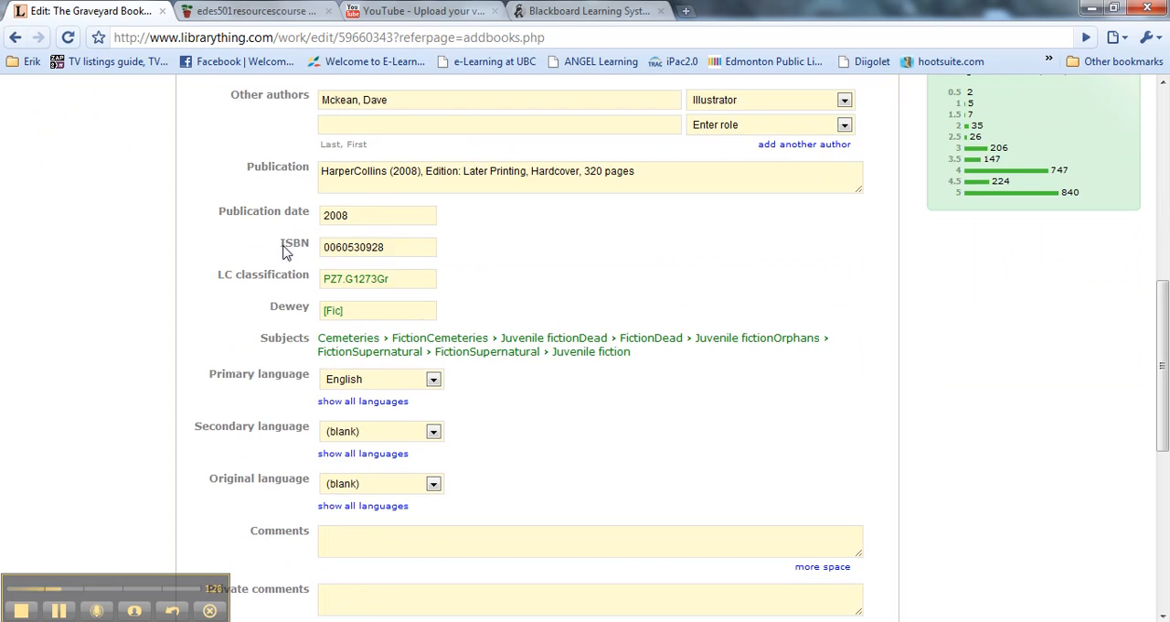
{"action": "scroll", "coordinate": [284, 252], "scroll_direction": "down", "scroll_amount": 4}
{"action": "scroll", "coordinate": [283, 251], "scroll_direction": "down", "scroll_amount": 3}
{"action": "scroll", "coordinate": [284, 251], "scroll_direction": "up", "scroll_amount": 15}
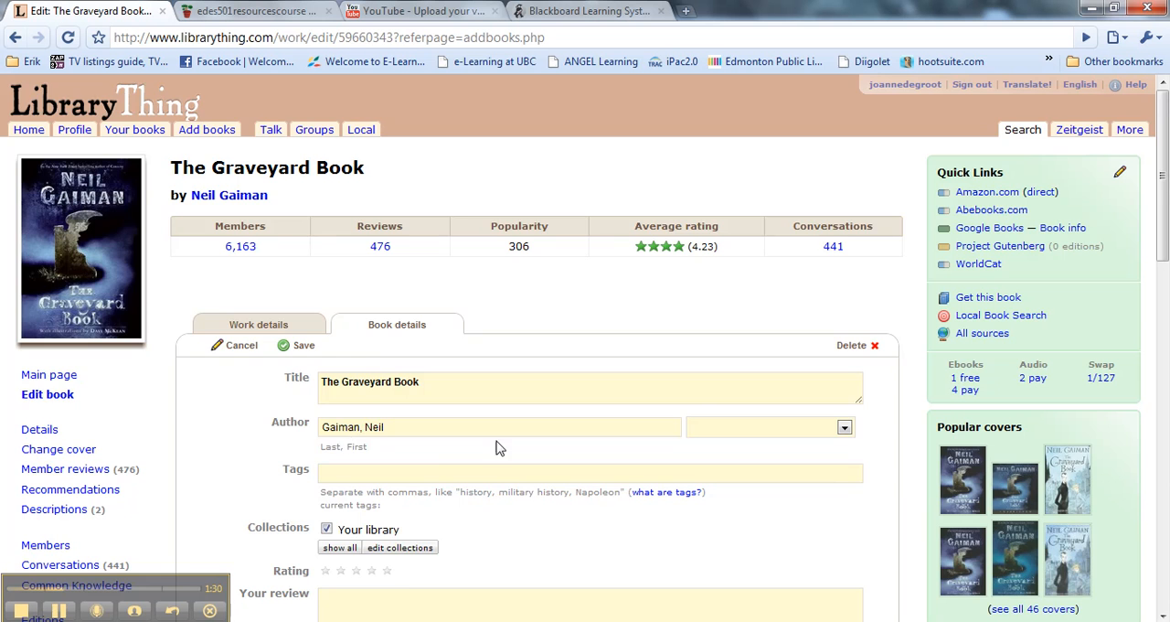
- Enter the review "This was a great book. Kind of spooky and very thought provoking." for the book
{"action": "scroll", "coordinate": [442, 463], "scroll_direction": "down", "scroll_amount": 2}
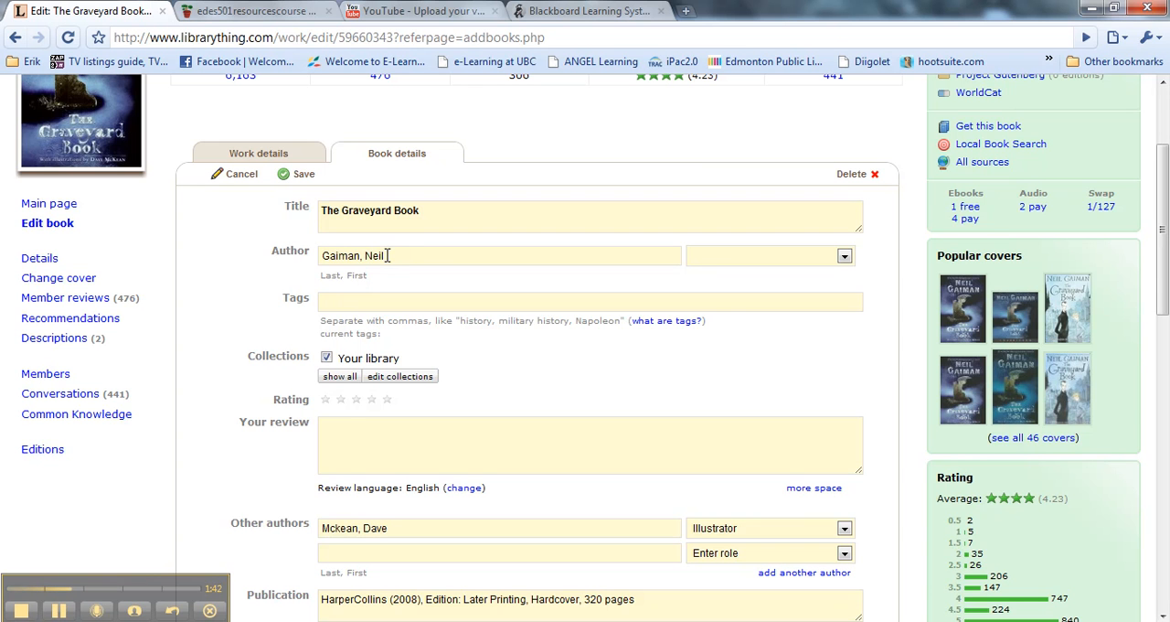
{"action": "left_click", "coordinate": [334, 425]}
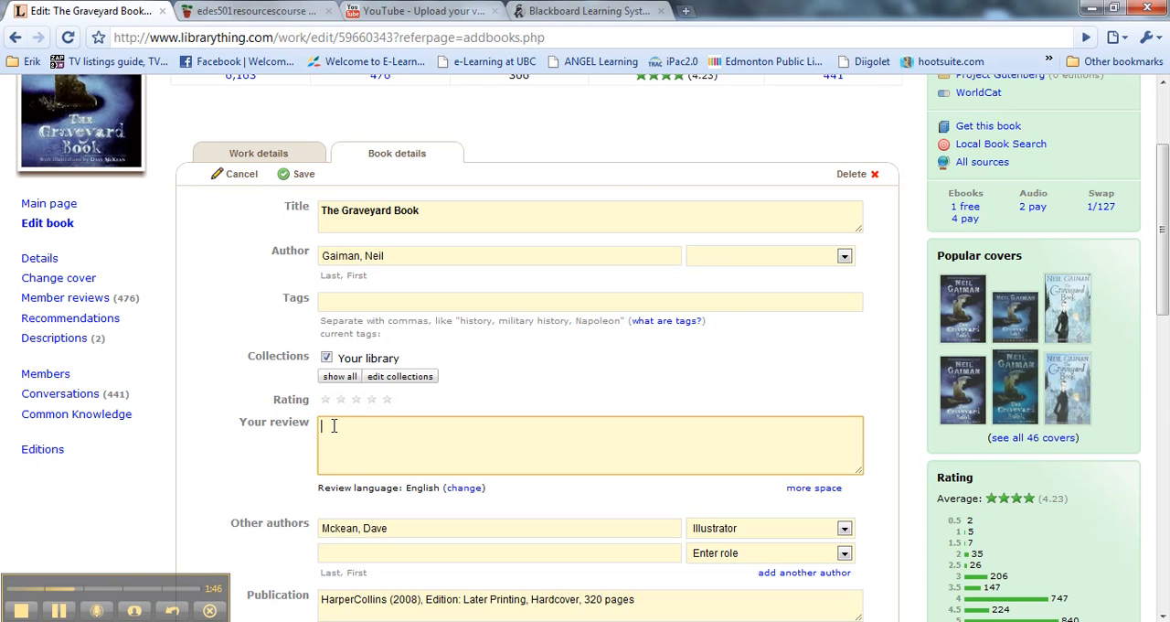
{"action": "type", "text": "This was a great book.  Kind of spooky and ve"}
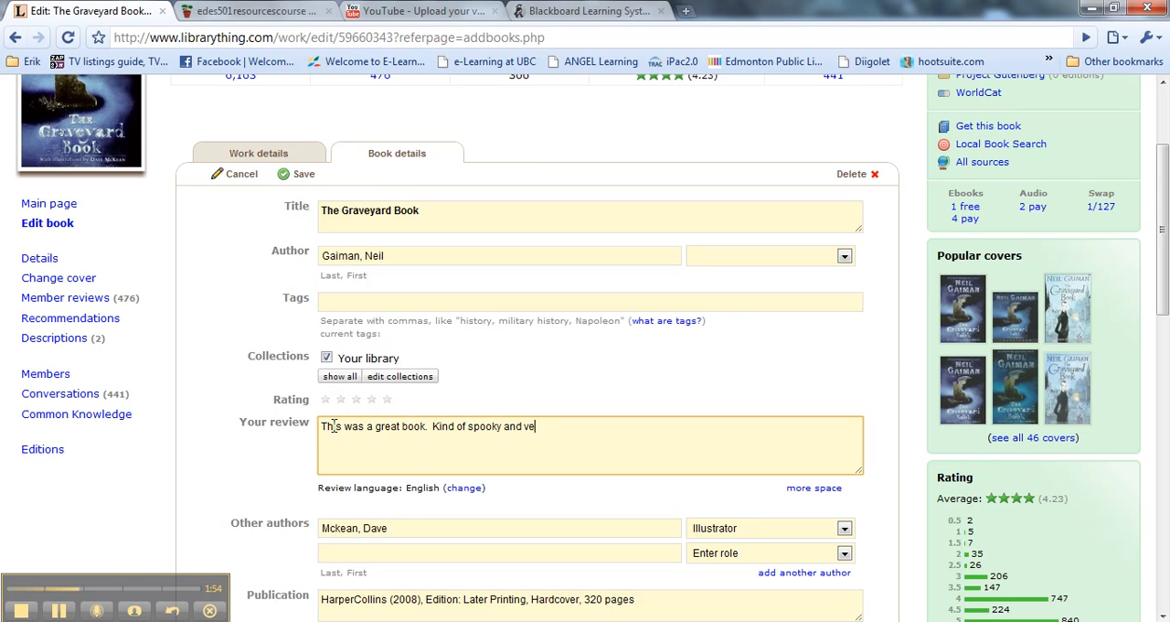
{"action": "type", "text": "ry thoughtf"}
{"action": "key", "text": "BackSpace"}
{"action": "type", "text": "provoking."}
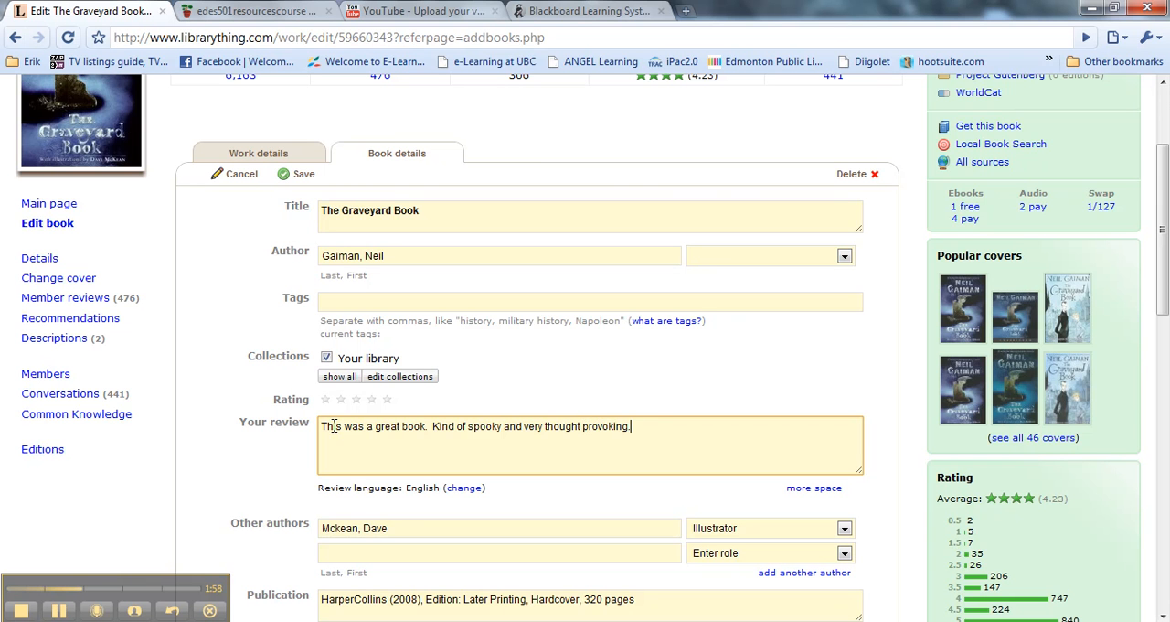
- Examine the role choices for the book's other author and the publication, classification, subject and language fields
{"action": "scroll", "coordinate": [362, 525], "scroll_direction": "down", "scroll_amount": 1}
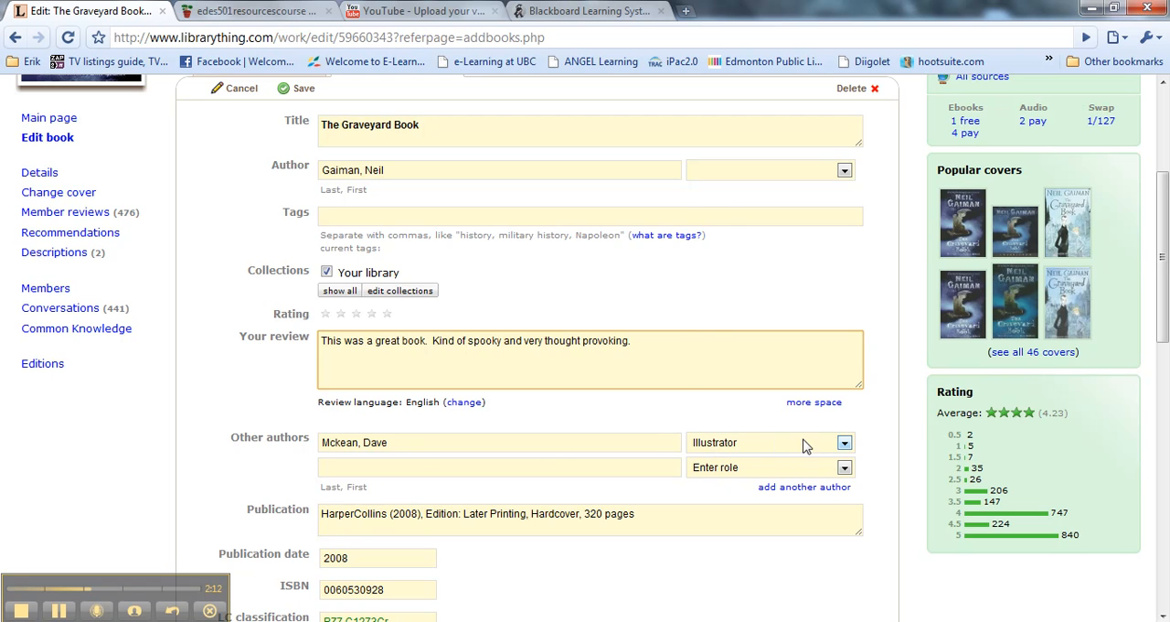
{"action": "left_click", "coordinate": [776, 446]}
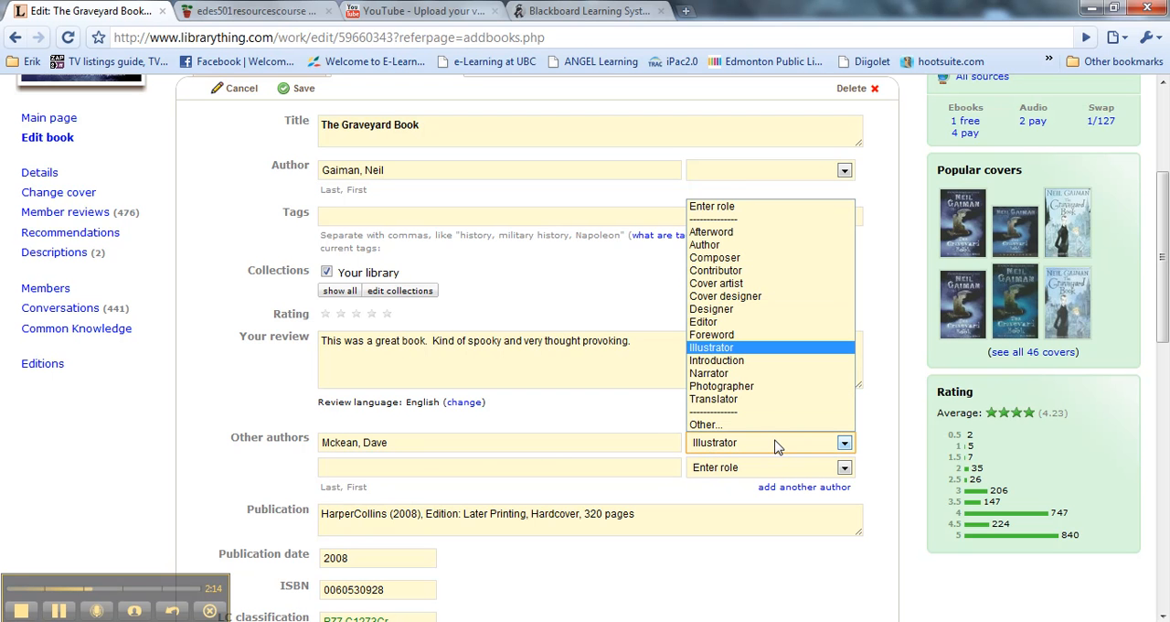
{"action": "left_click", "coordinate": [776, 446]}
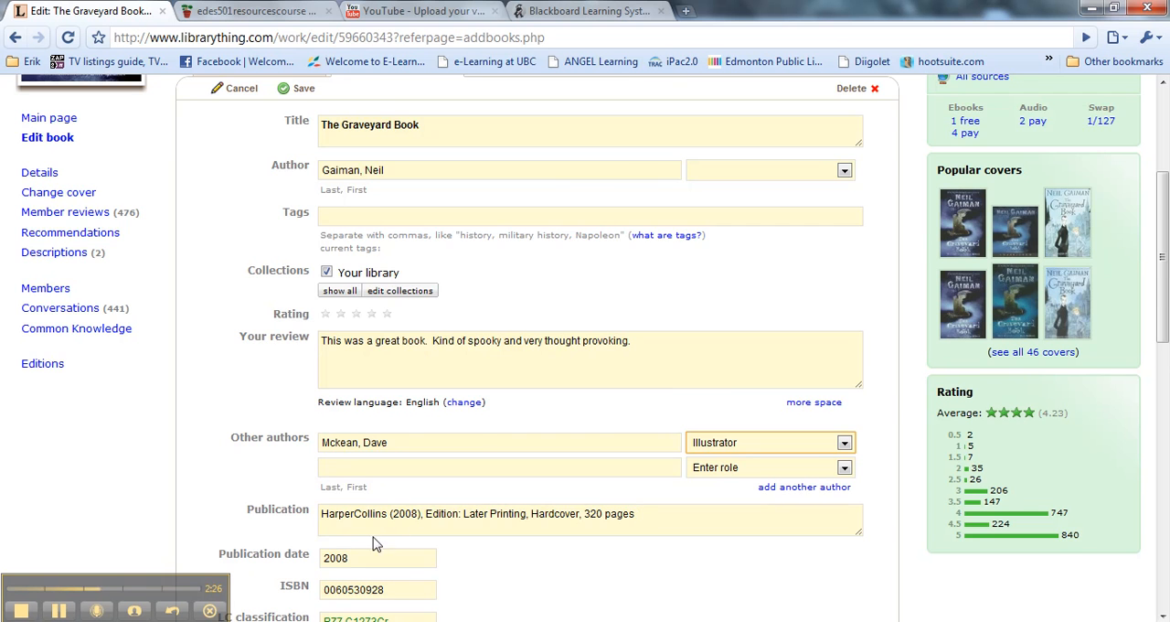
{"action": "scroll", "coordinate": [375, 525], "scroll_direction": "down", "scroll_amount": 1}
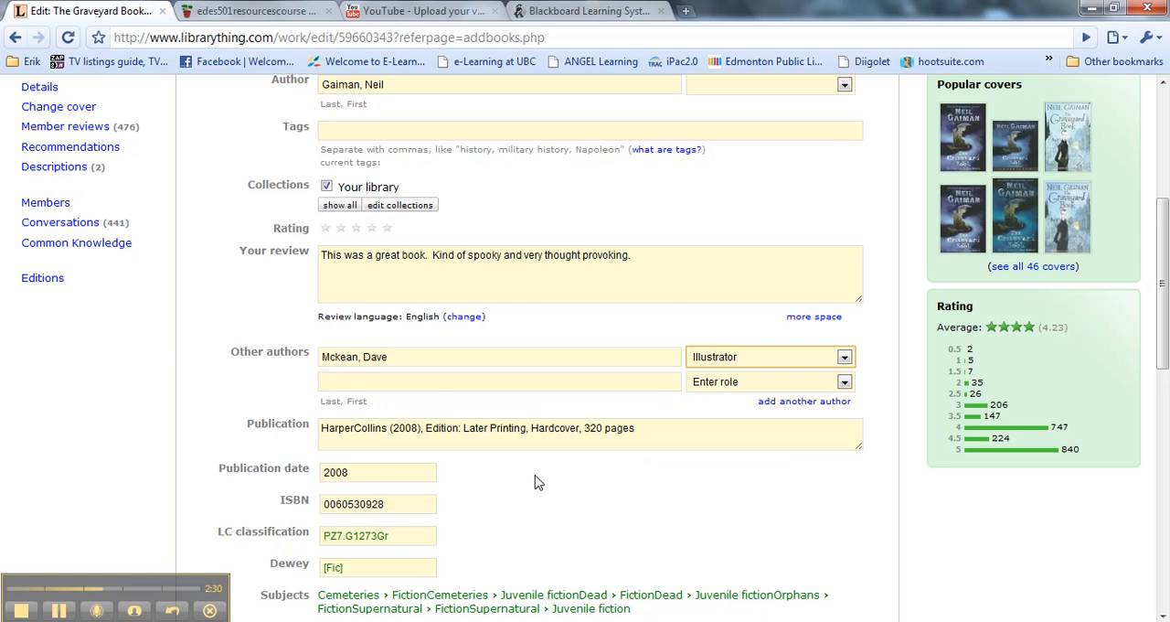
{"action": "scroll", "coordinate": [394, 507], "scroll_direction": "down", "scroll_amount": 1}
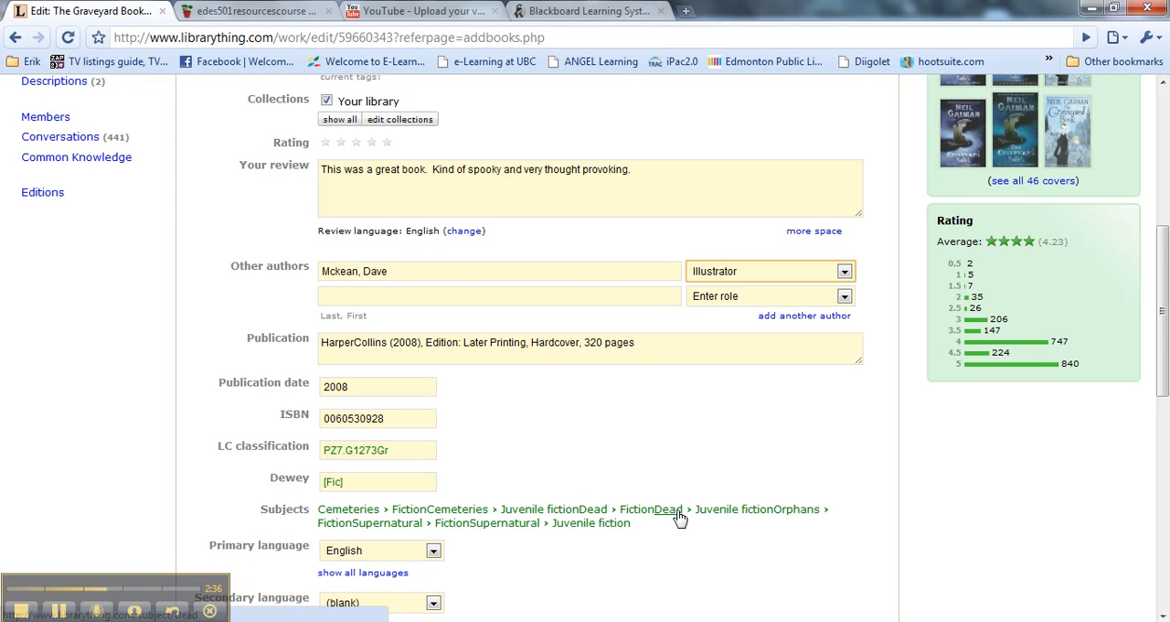
{"action": "scroll", "coordinate": [679, 517], "scroll_direction": "down", "scroll_amount": 1}
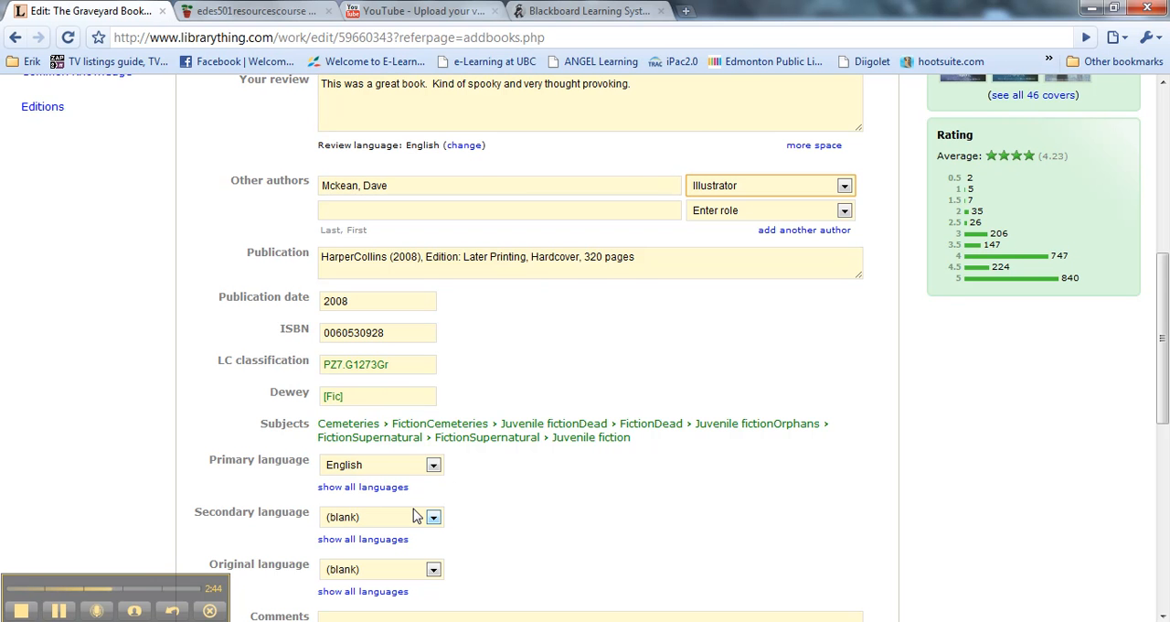
- Enter the public comment "Loved this book. Great for 10-14 year olds. Newbery Award Winner" for the book
{"action": "scroll", "coordinate": [412, 516], "scroll_direction": "down", "scroll_amount": 2}
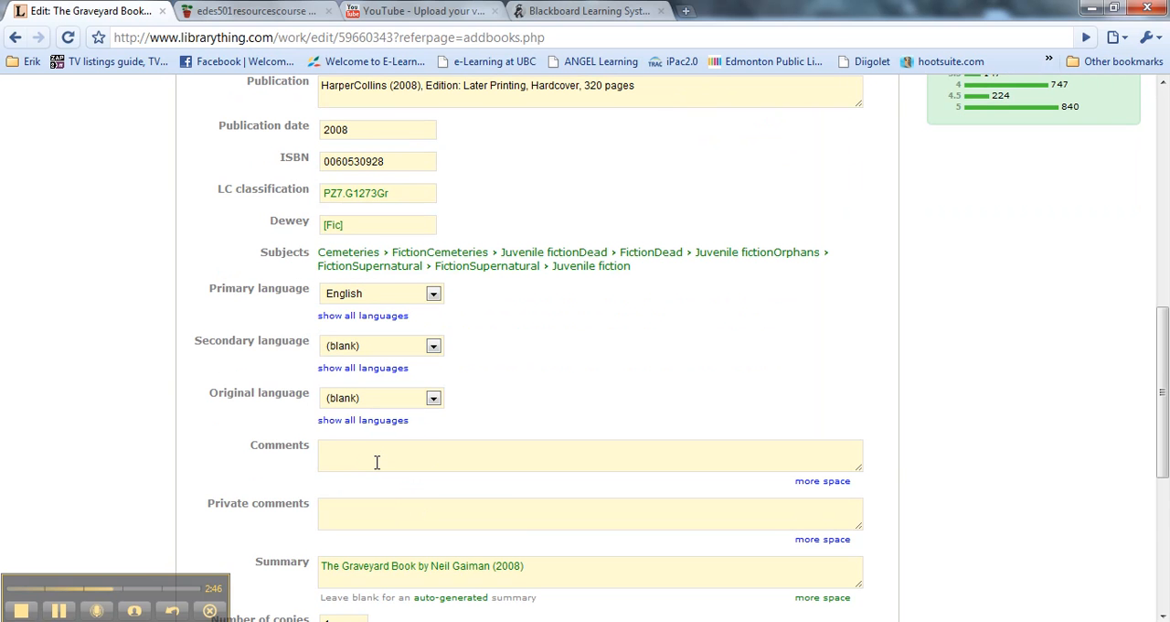
{"action": "left_click", "coordinate": [377, 457]}
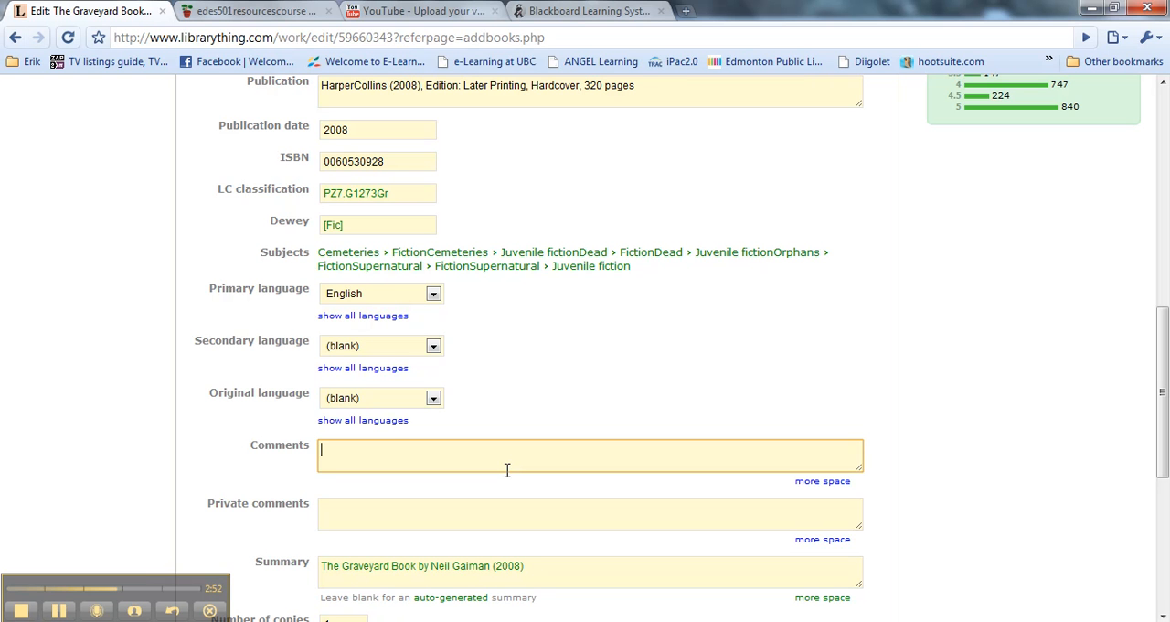
{"action": "type", "text": "Love "}
{"action": "type", "text": " this book.  Great for 1"}
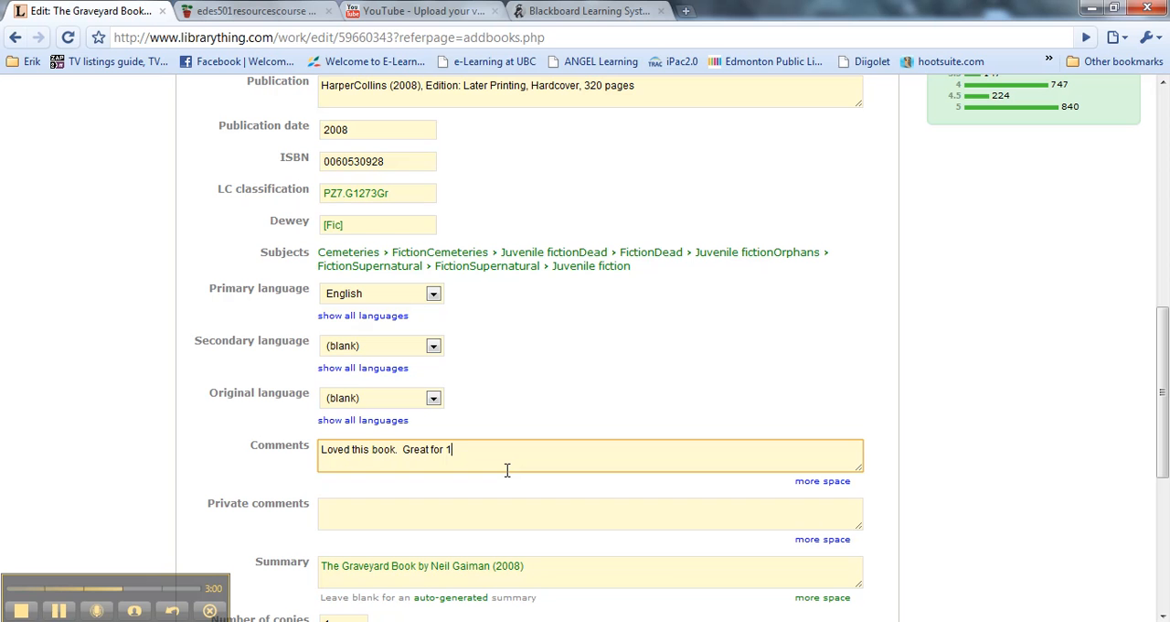
{"action": "type", "text": "0-154 year olds.  Newbery Award Winner"}
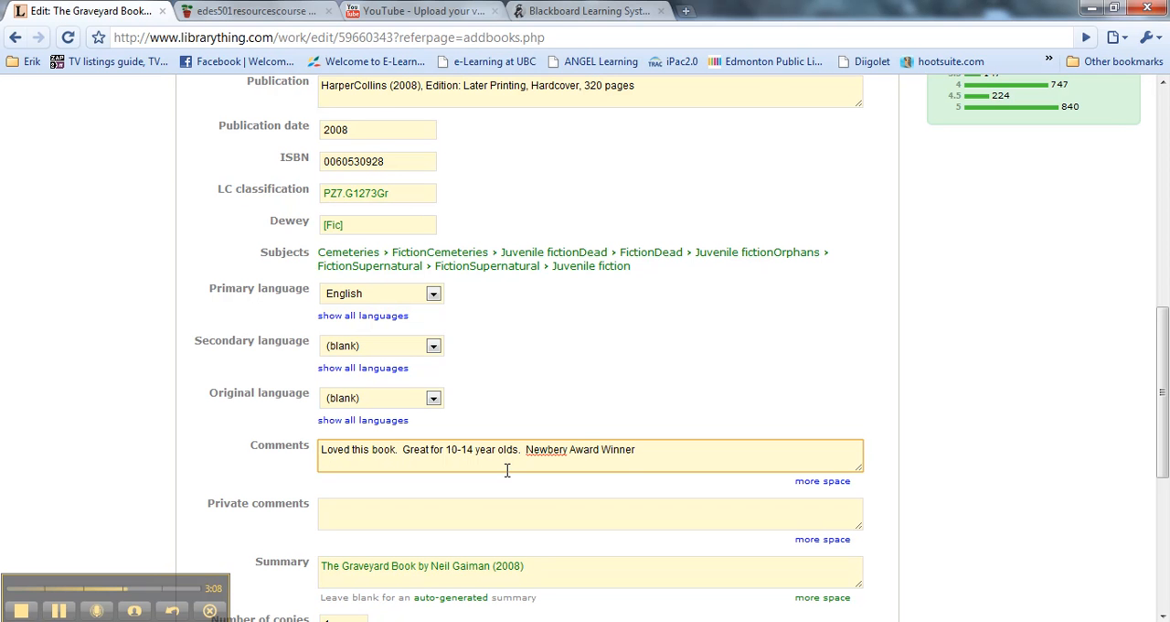
- Replace the auto-generated summary with "your personal summary." and save the book's details
{"action": "scroll", "coordinate": [506, 470], "scroll_direction": "down", "scroll_amount": 1}
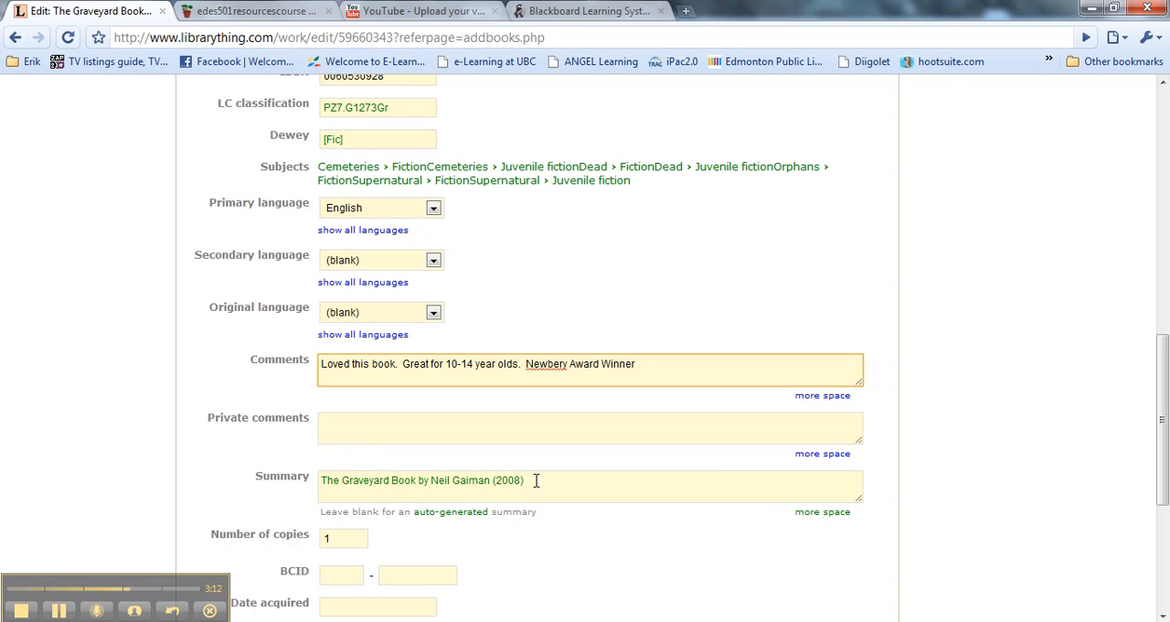
{"action": "left_click_drag", "start_coordinate": [320, 480], "coordinate": [572, 487]}
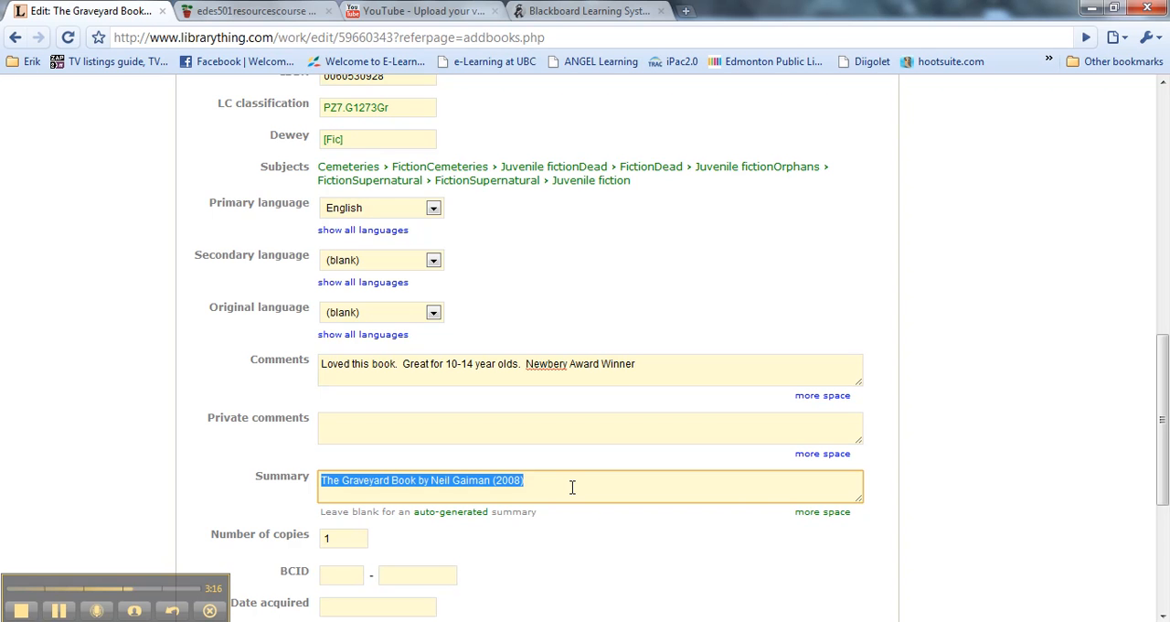
{"action": "type", "text": "your"}
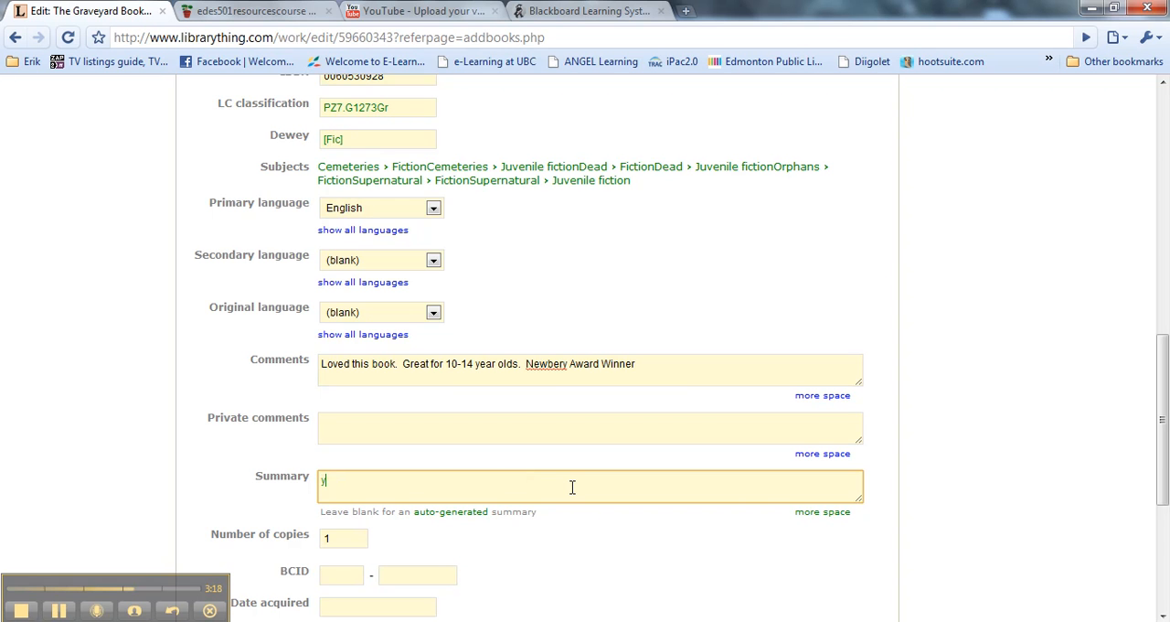
{"action": "key", "text": "BackSpace"}
{"action": "type", "text": "r personal summary."}
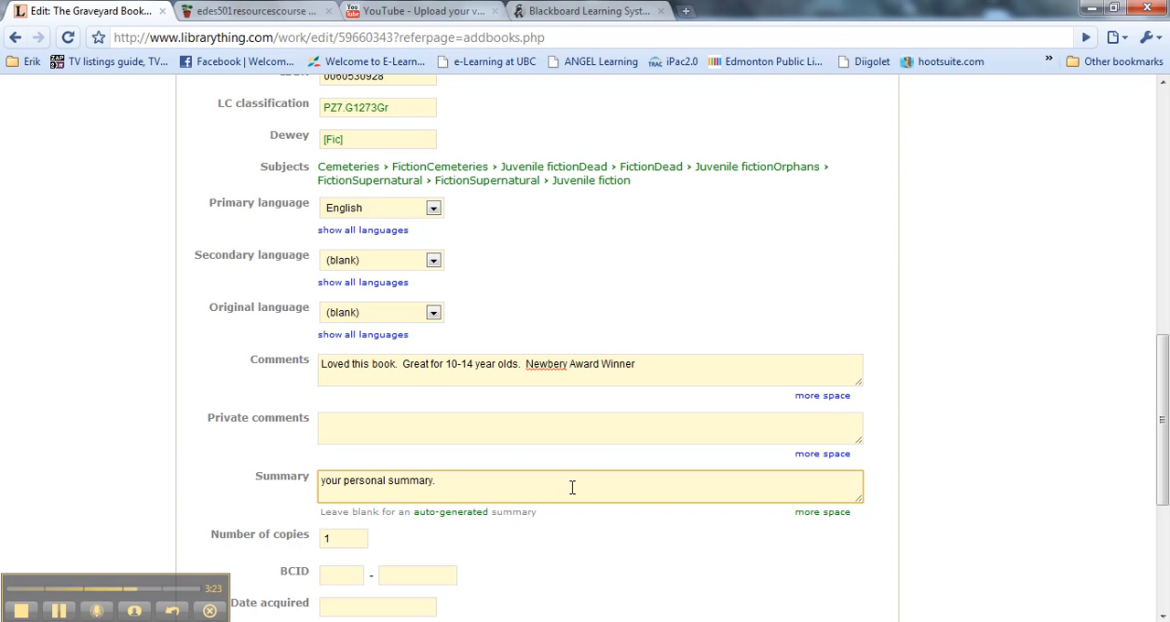
{"action": "scroll", "coordinate": [572, 487], "scroll_direction": "down", "scroll_amount": 4}
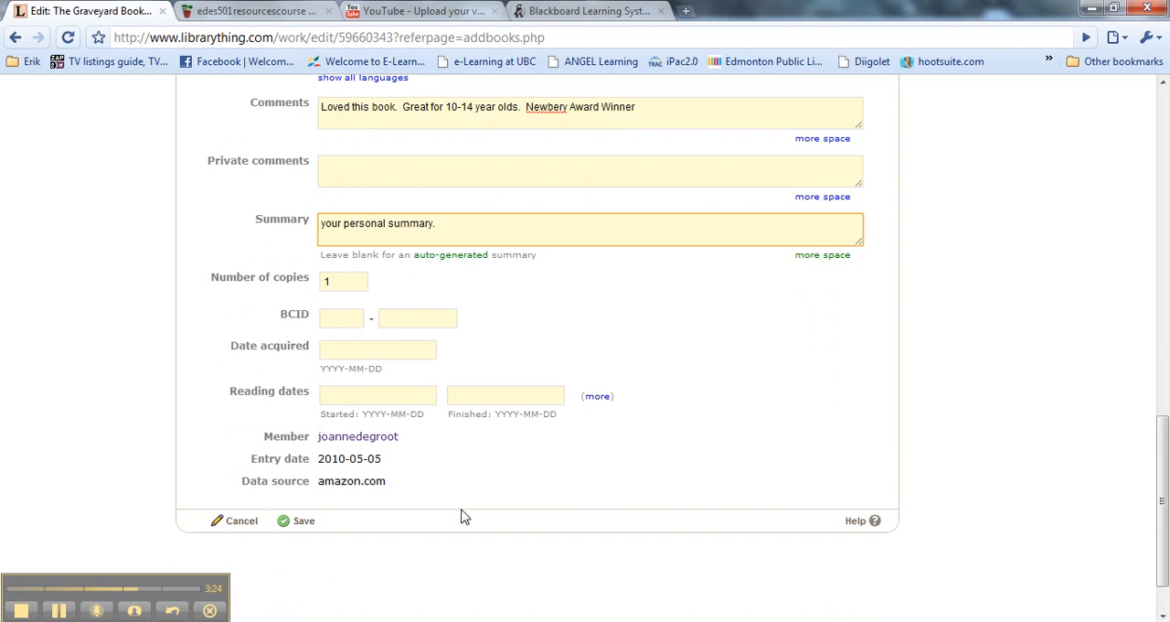
{"action": "left_click", "coordinate": [308, 462]}
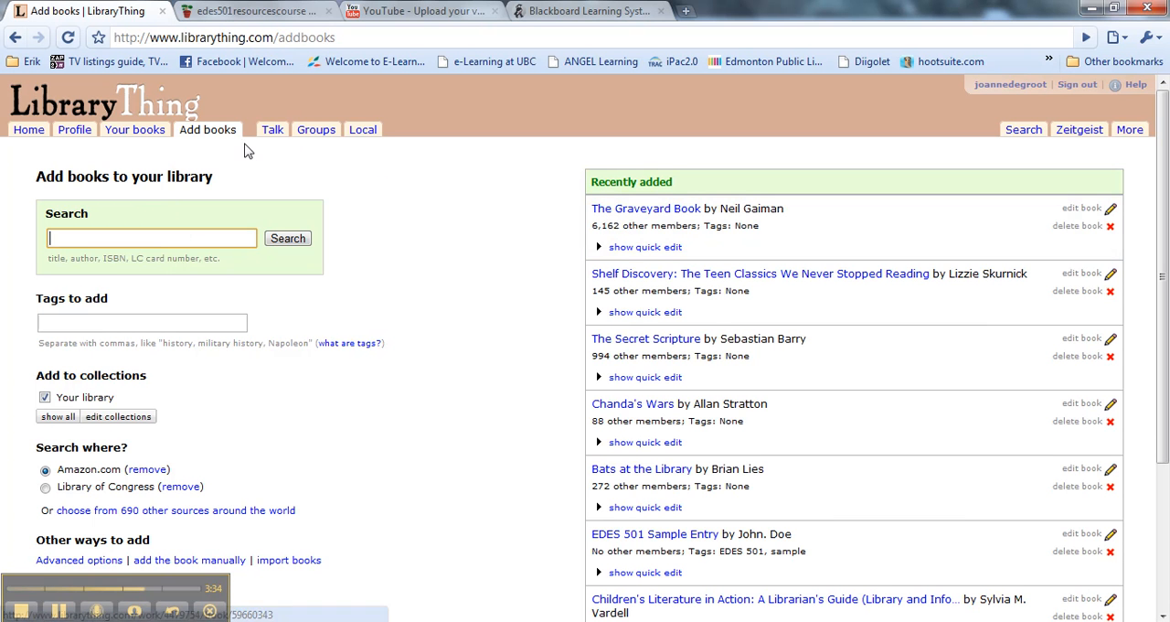
- Open the catalog of your own books and look through the listed entries and their columns
{"action": "left_click", "coordinate": [116, 131]}
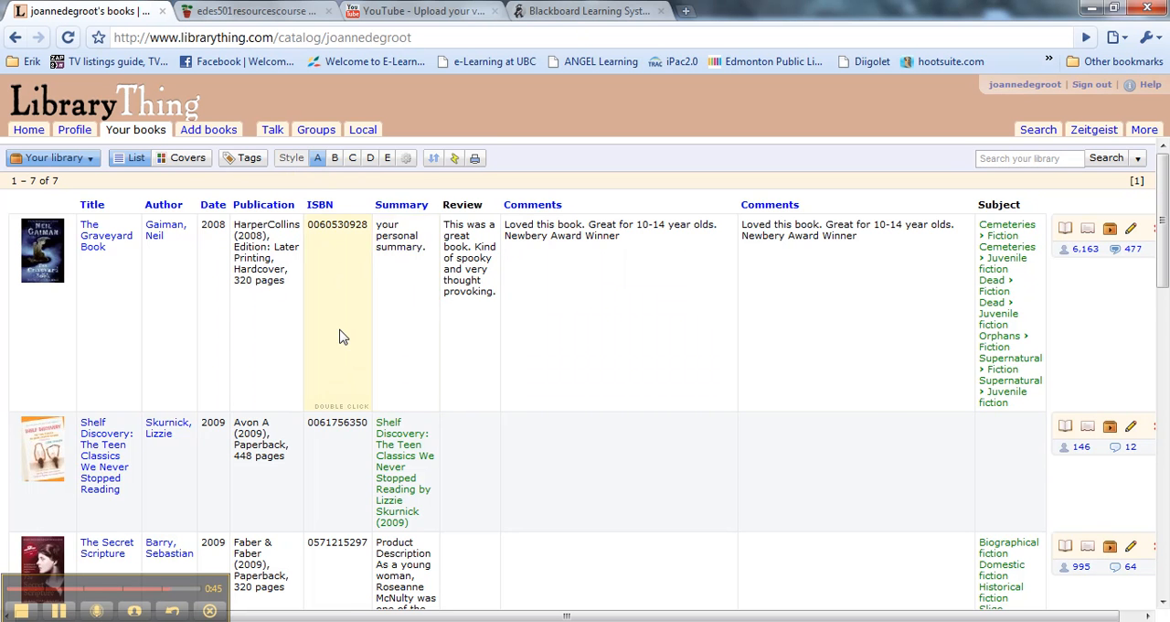
{"action": "scroll", "coordinate": [306, 344], "scroll_direction": "down", "scroll_amount": 5}
{"action": "scroll", "coordinate": [306, 344], "scroll_direction": "down", "scroll_amount": 4}
{"action": "scroll", "coordinate": [304, 343], "scroll_direction": "up", "scroll_amount": 10}
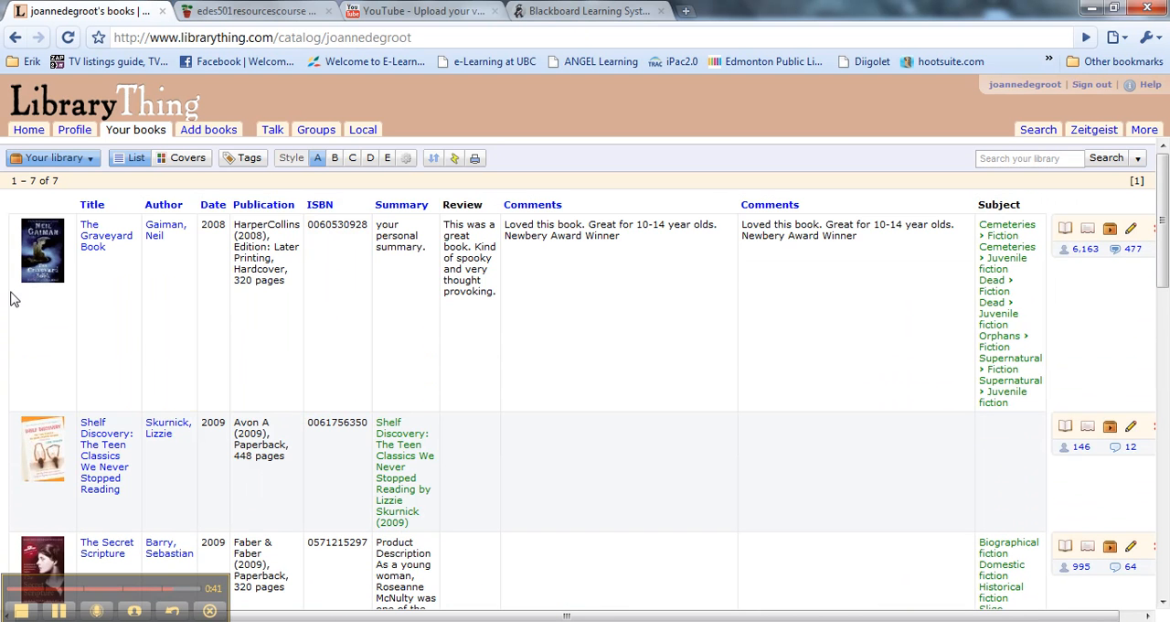